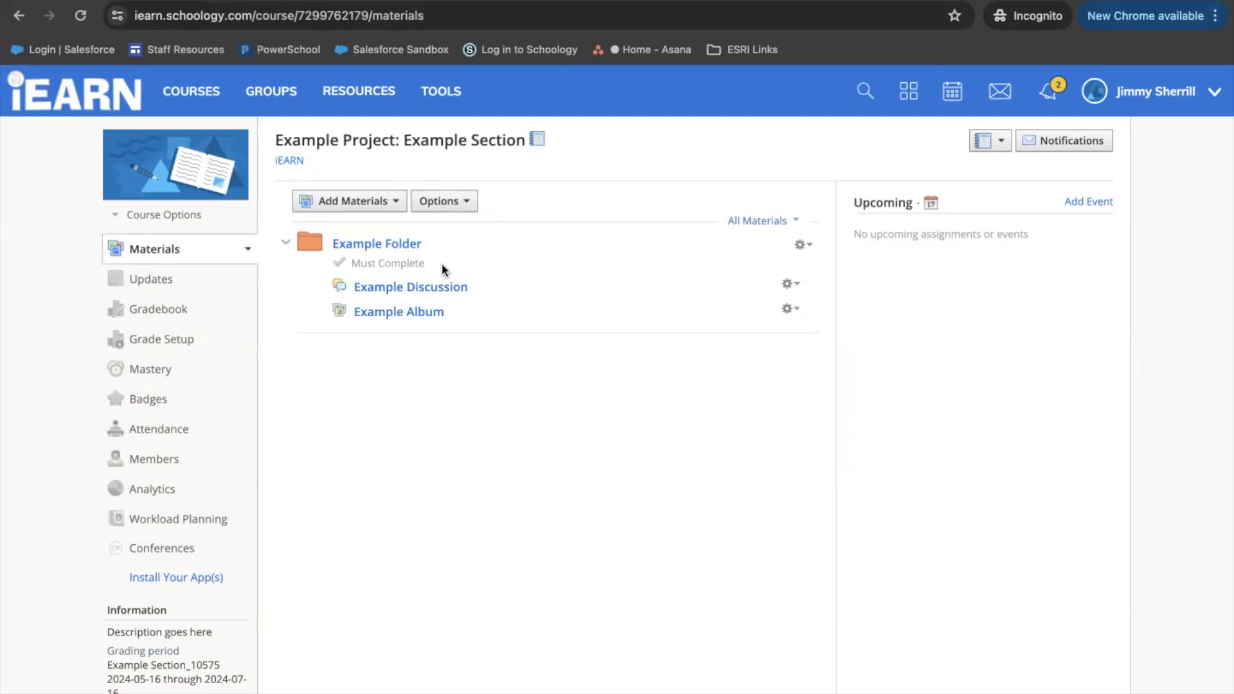
Step: Open the Example Discussion and write the comment "Hello, My Name is..." without posting it
click(413, 289)
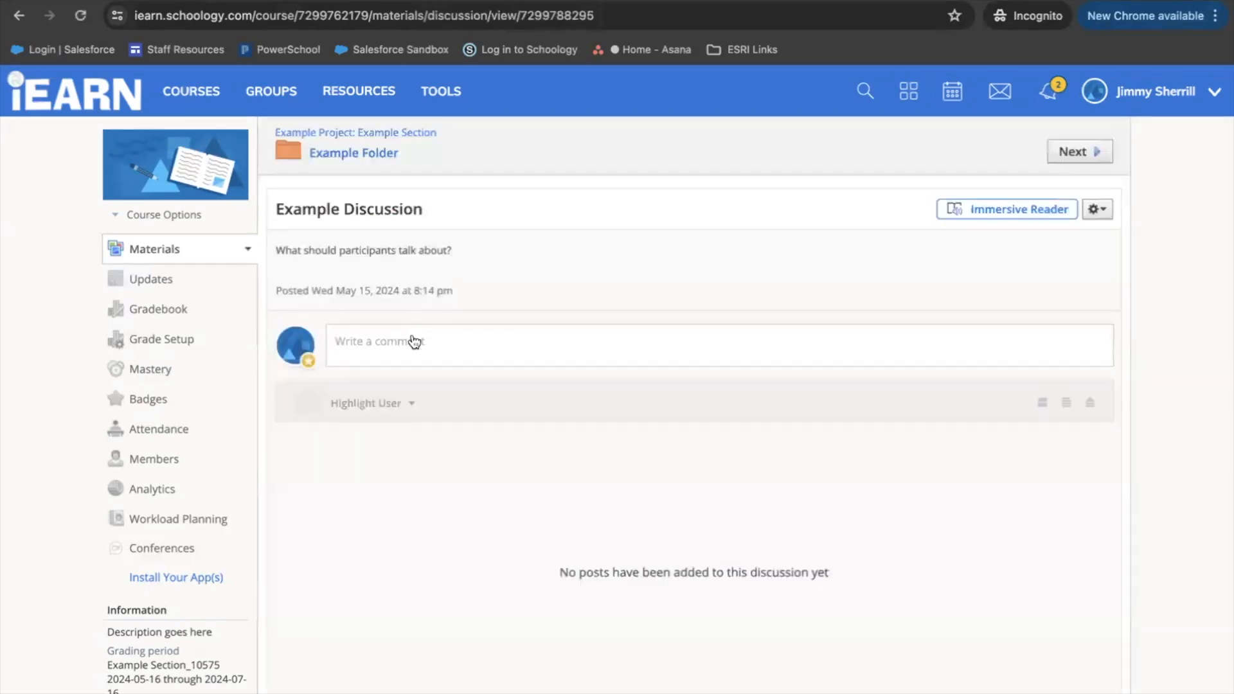
click(399, 346)
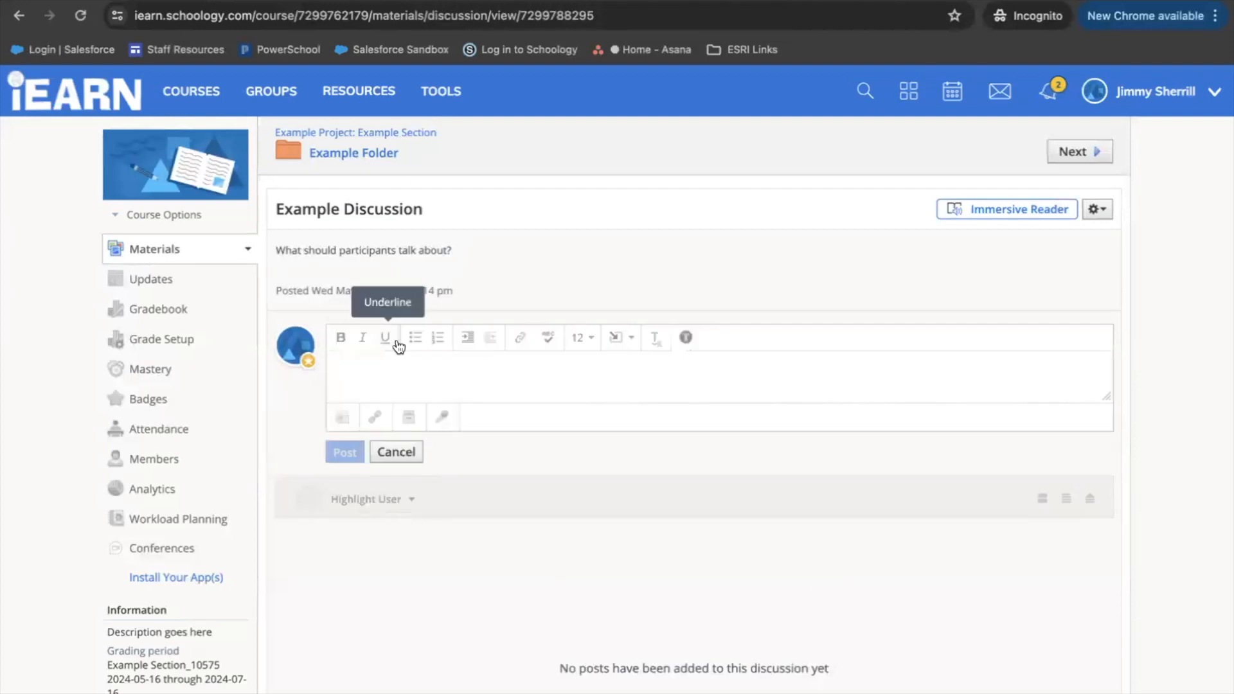
text(He)
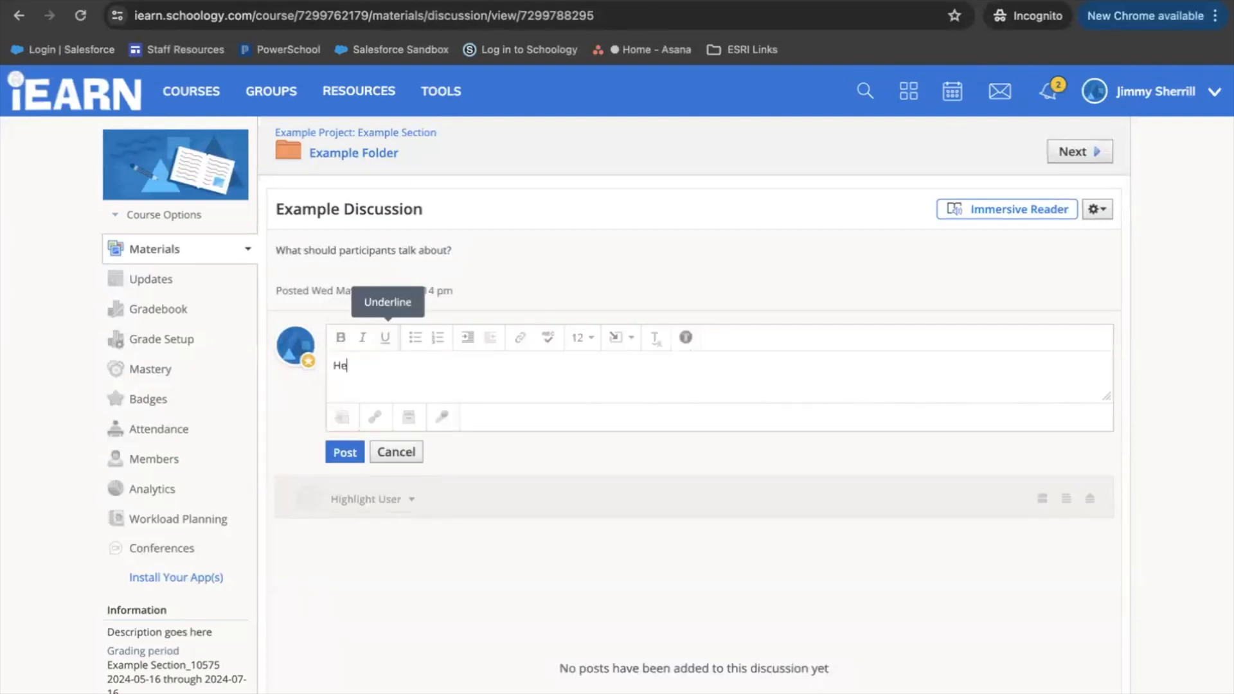
text(llo, My Name is...)
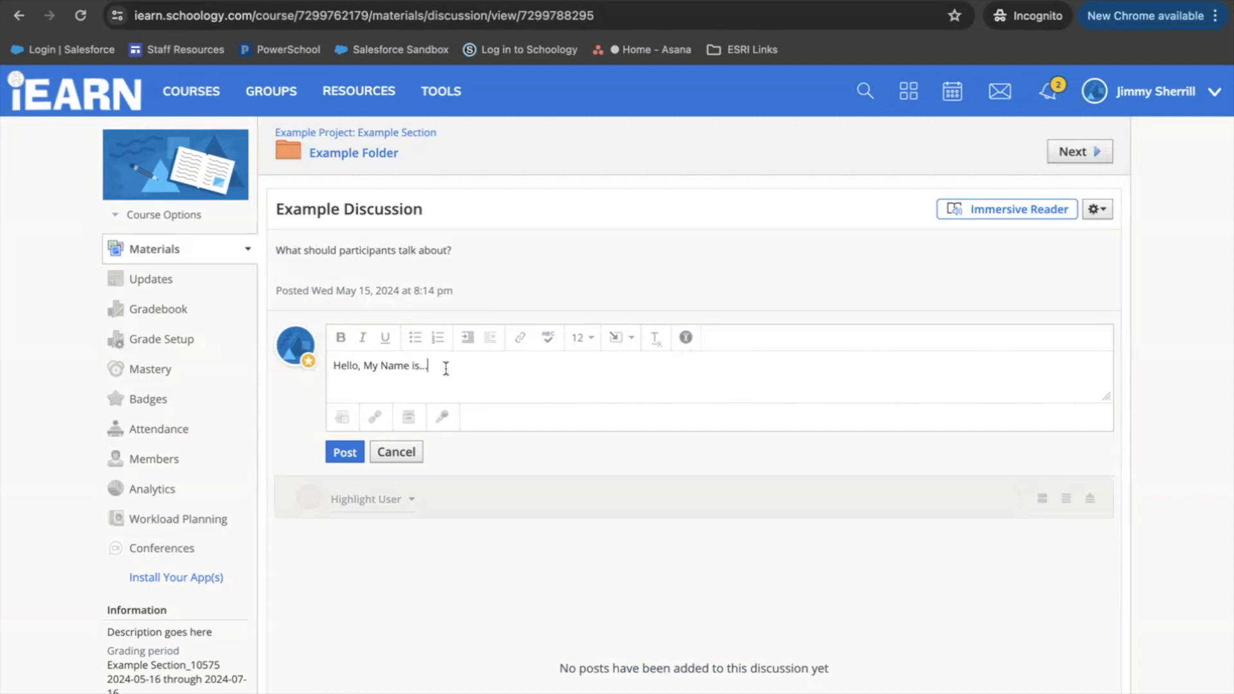
Step: Make the whole comment text "Hello, My Name is..." bold
drag(447, 369, 337, 369)
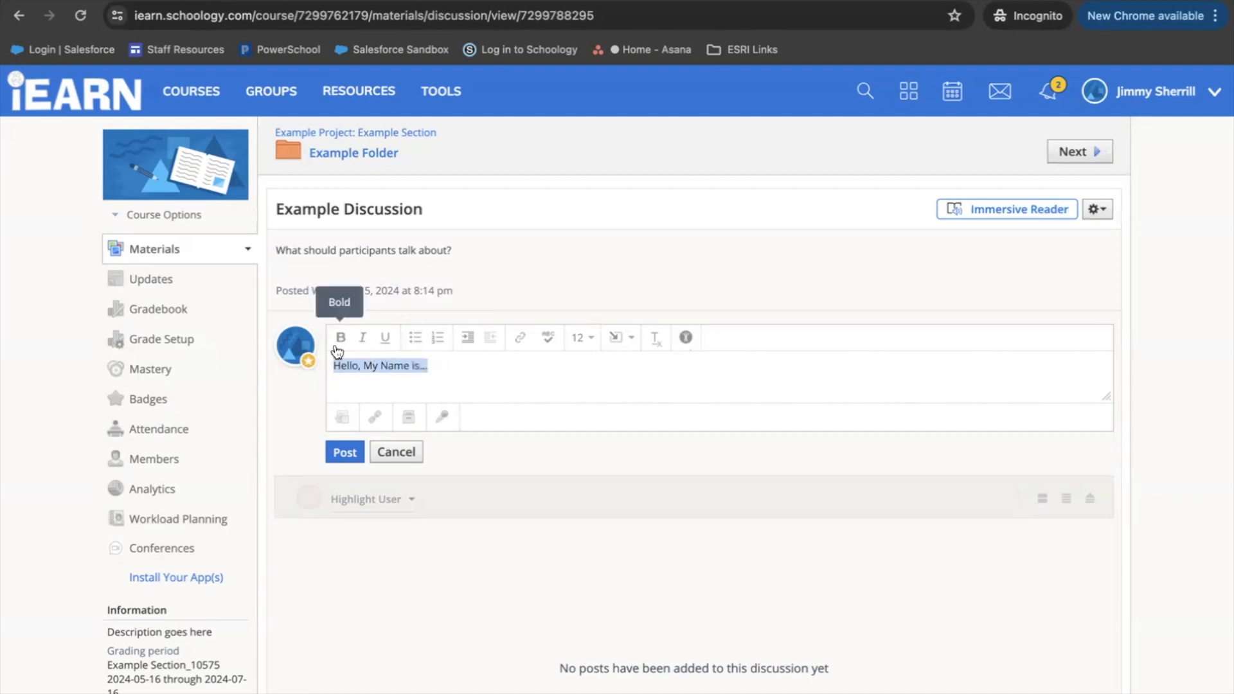
click(340, 342)
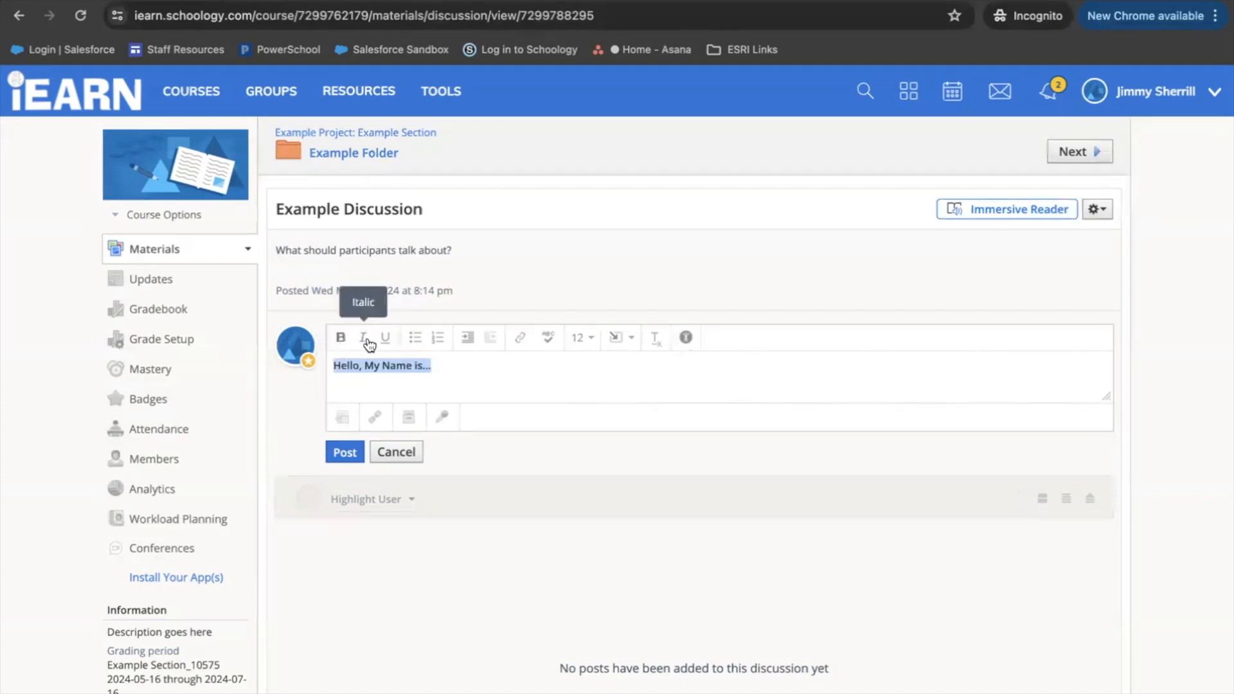
Step: Try underline and bullet list formatting on the selected comment text and remove both again
click(386, 340)
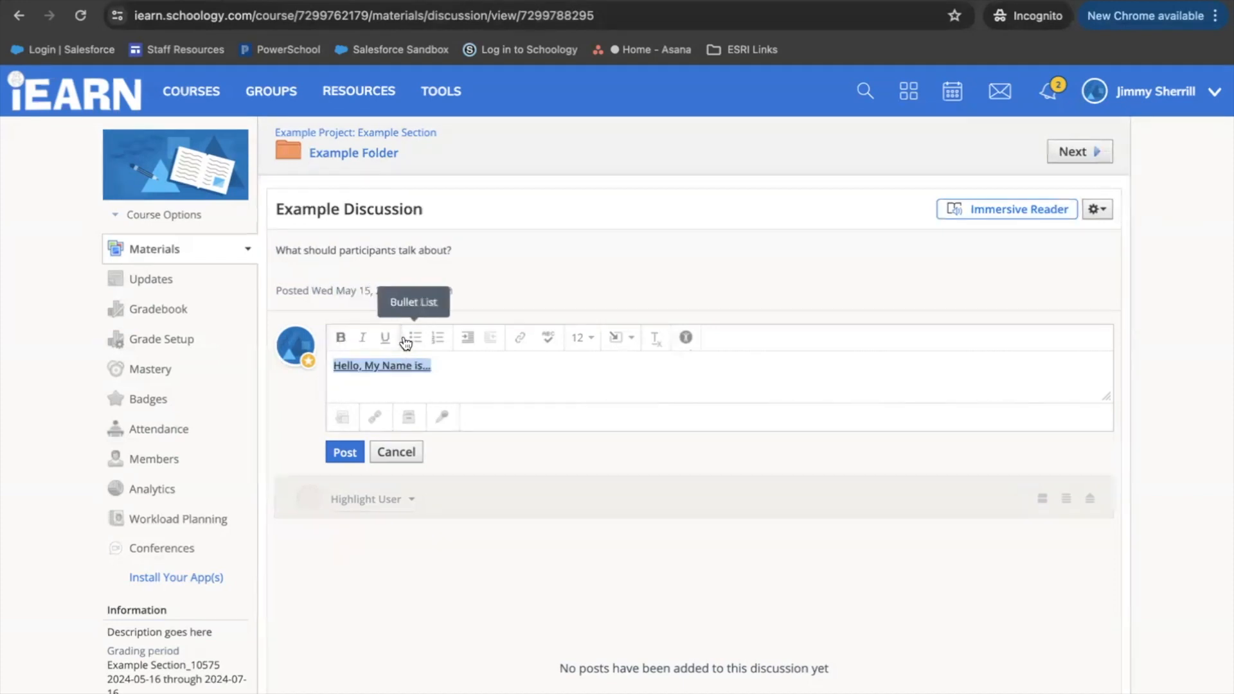
click(417, 340)
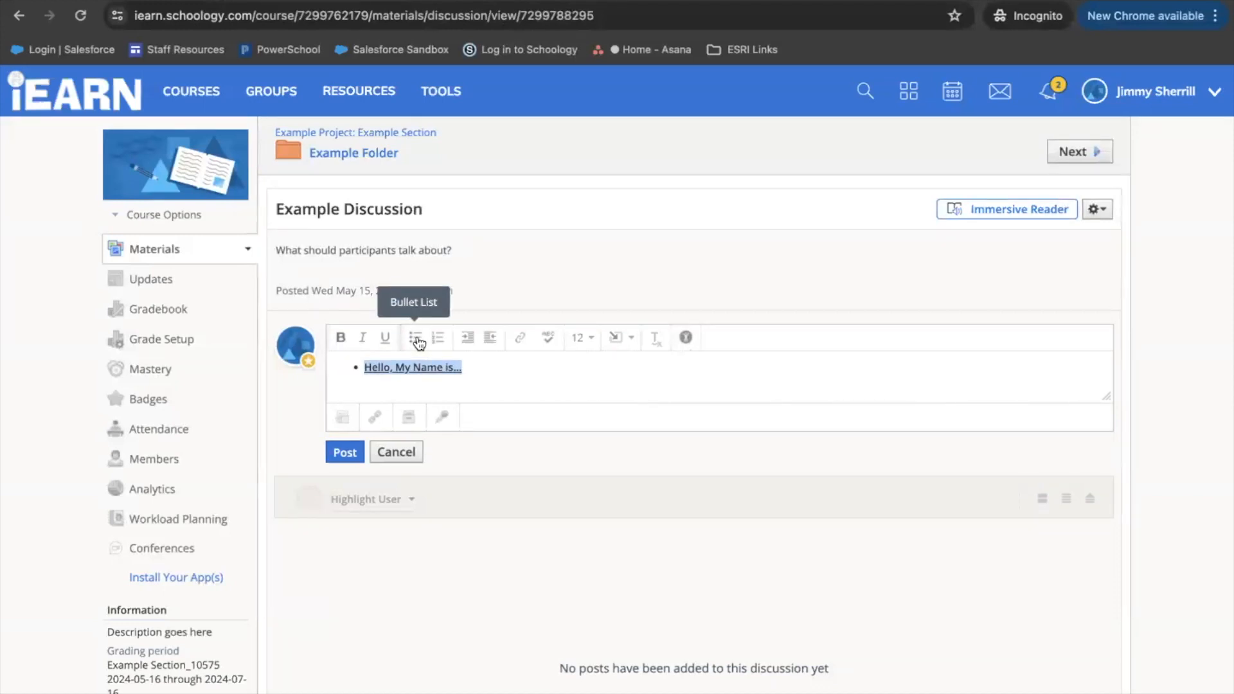
click(417, 341)
click(387, 339)
click(388, 339)
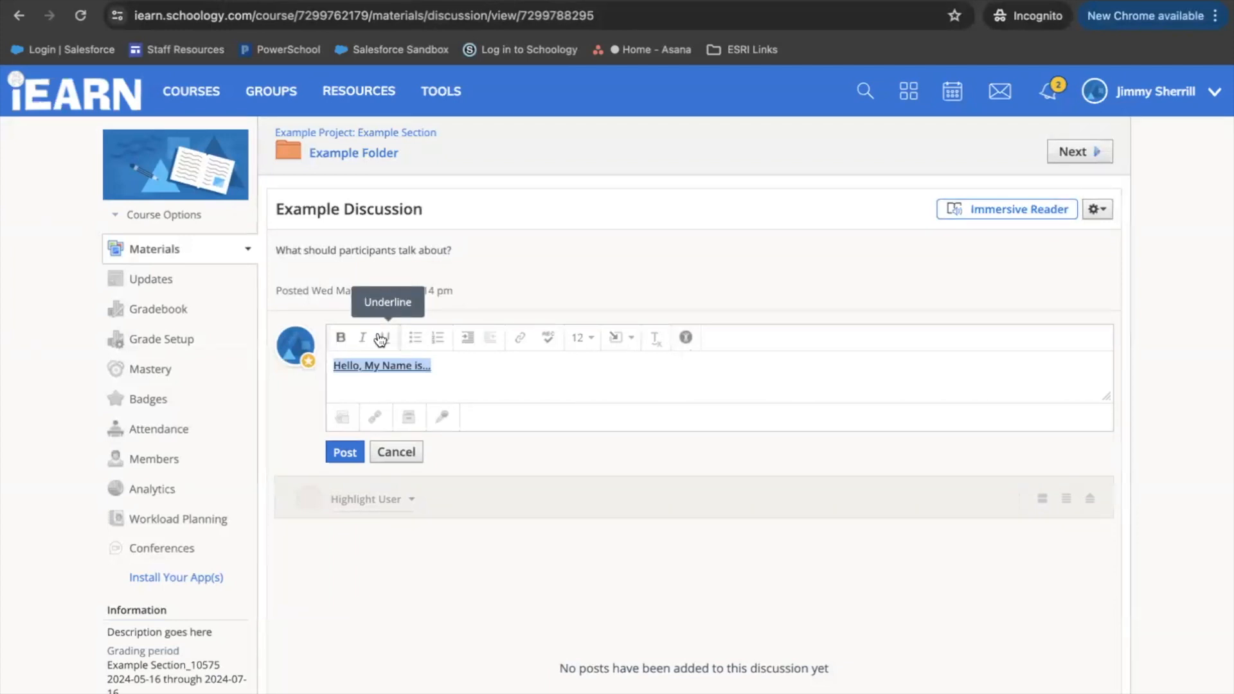
click(381, 340)
Step: Try font size 14 on the selected comment text and set it back to 12
click(582, 338)
click(581, 435)
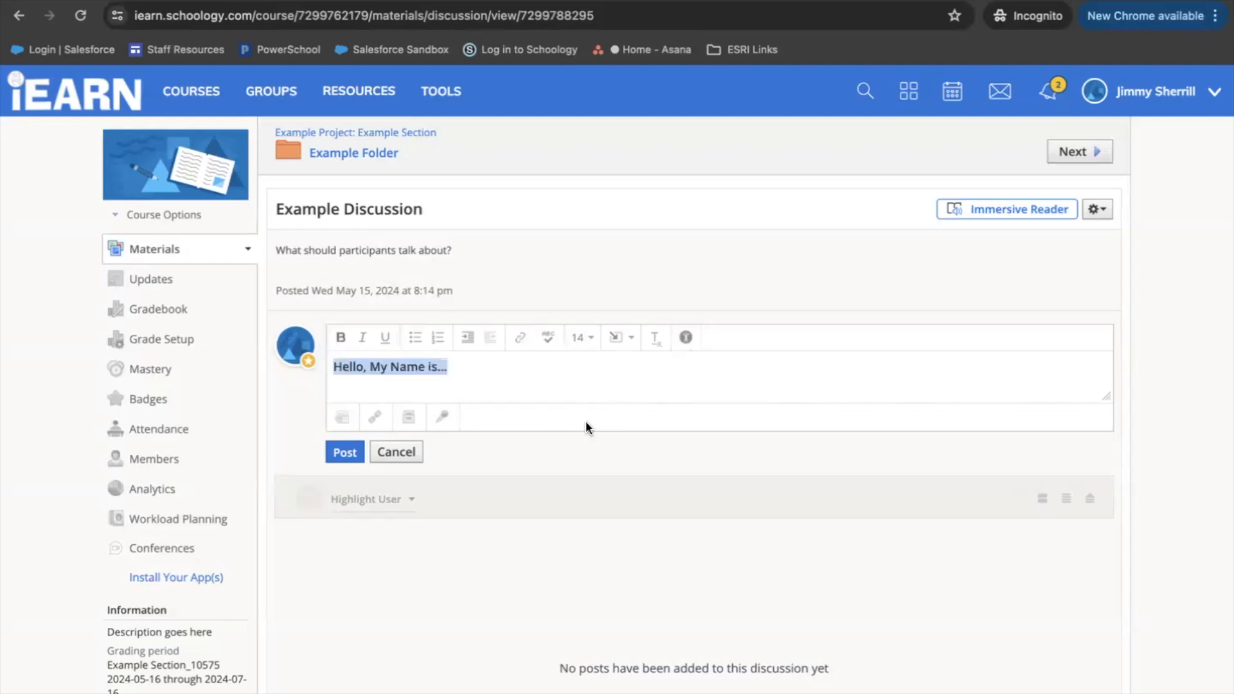
click(585, 338)
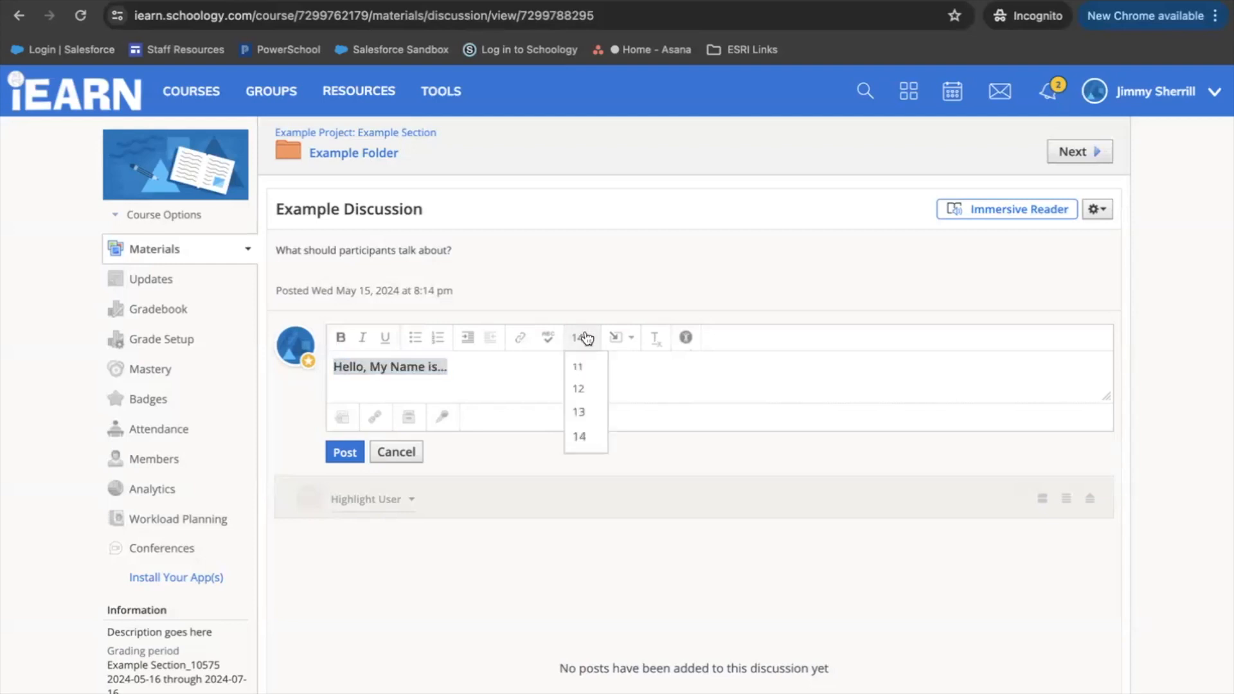
click(586, 387)
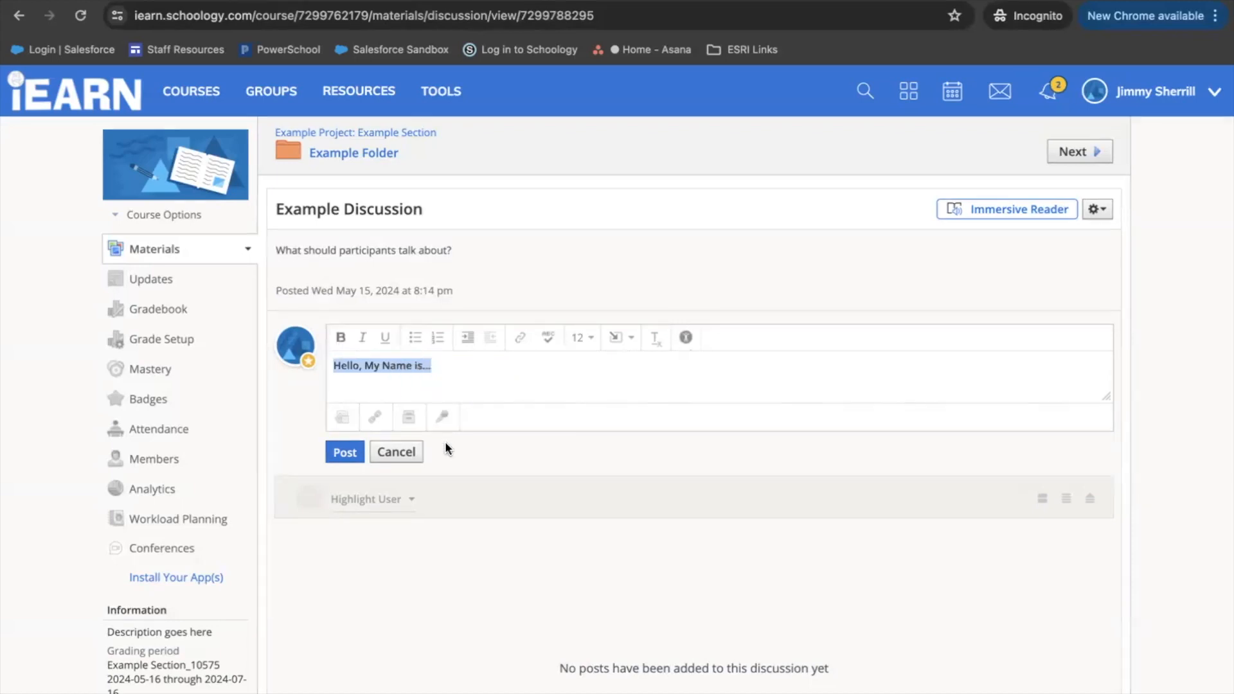
Step: Post the comment to the discussion and post the reply "Respond here" beneath it
click(346, 455)
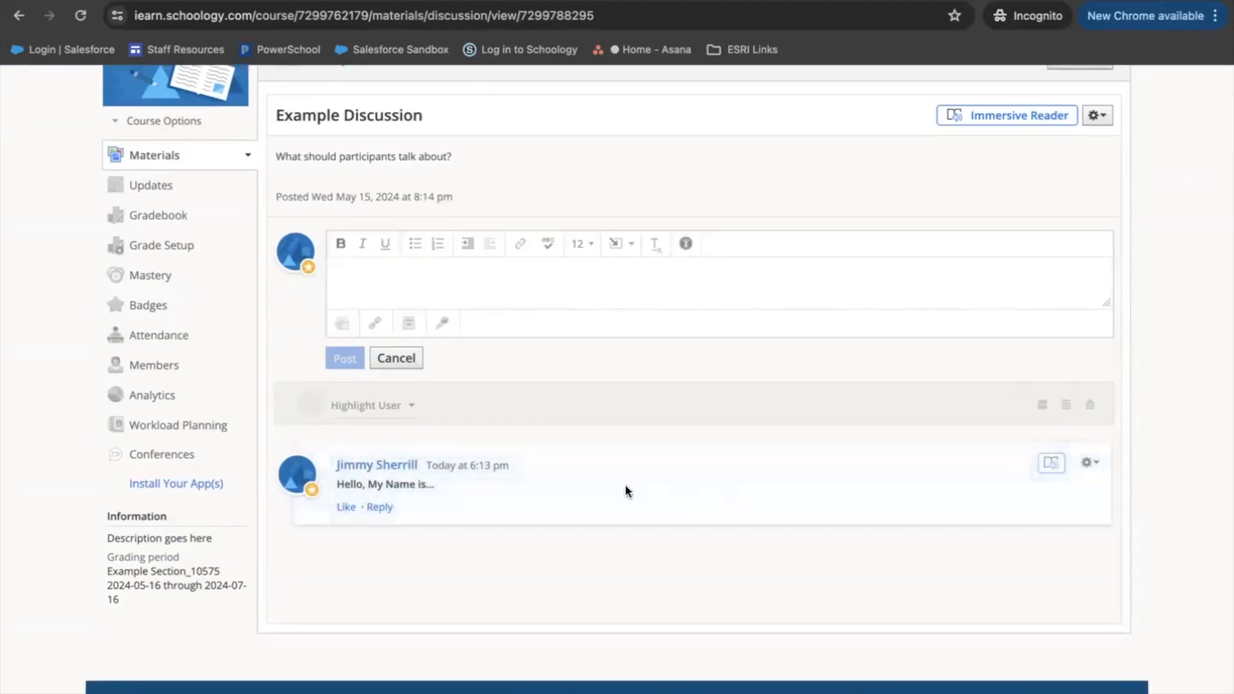
click(379, 507)
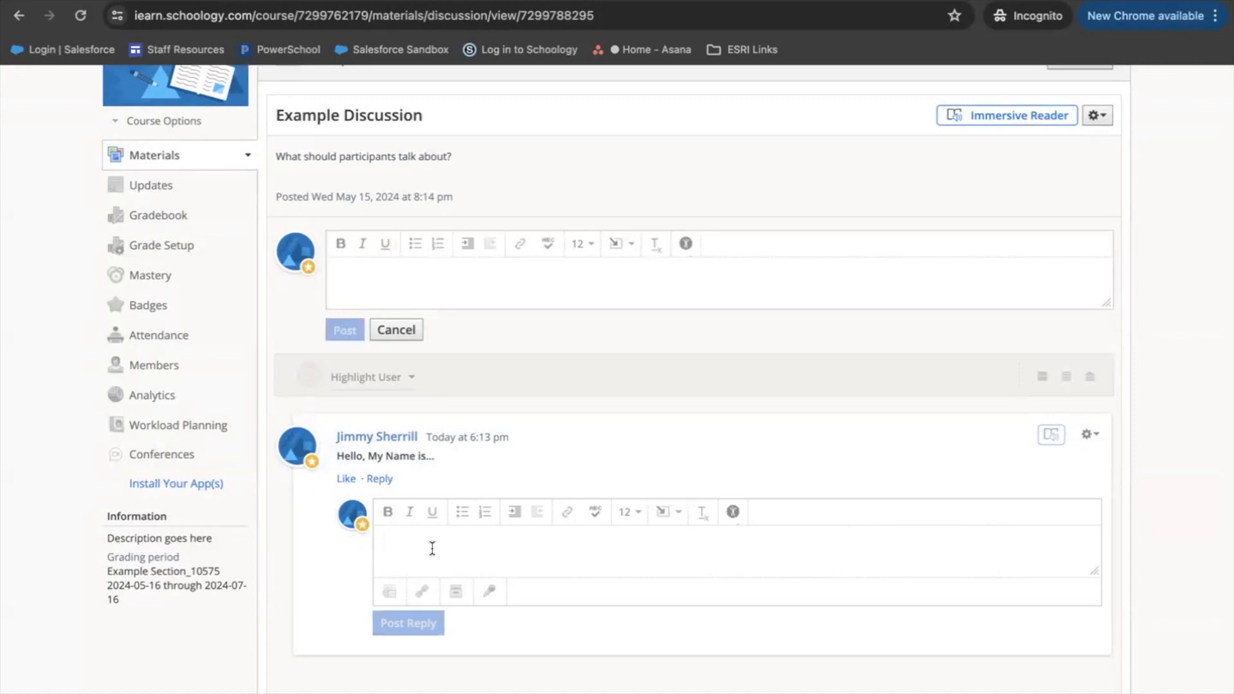
text(Respond here)
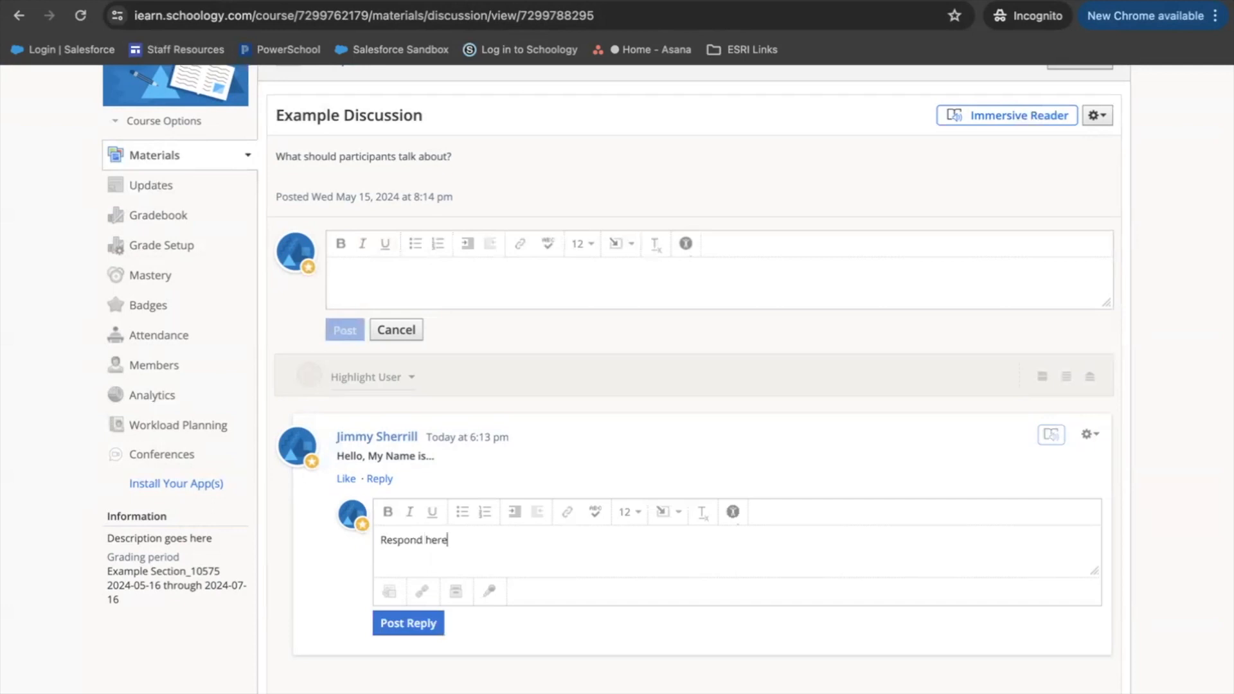
click(417, 623)
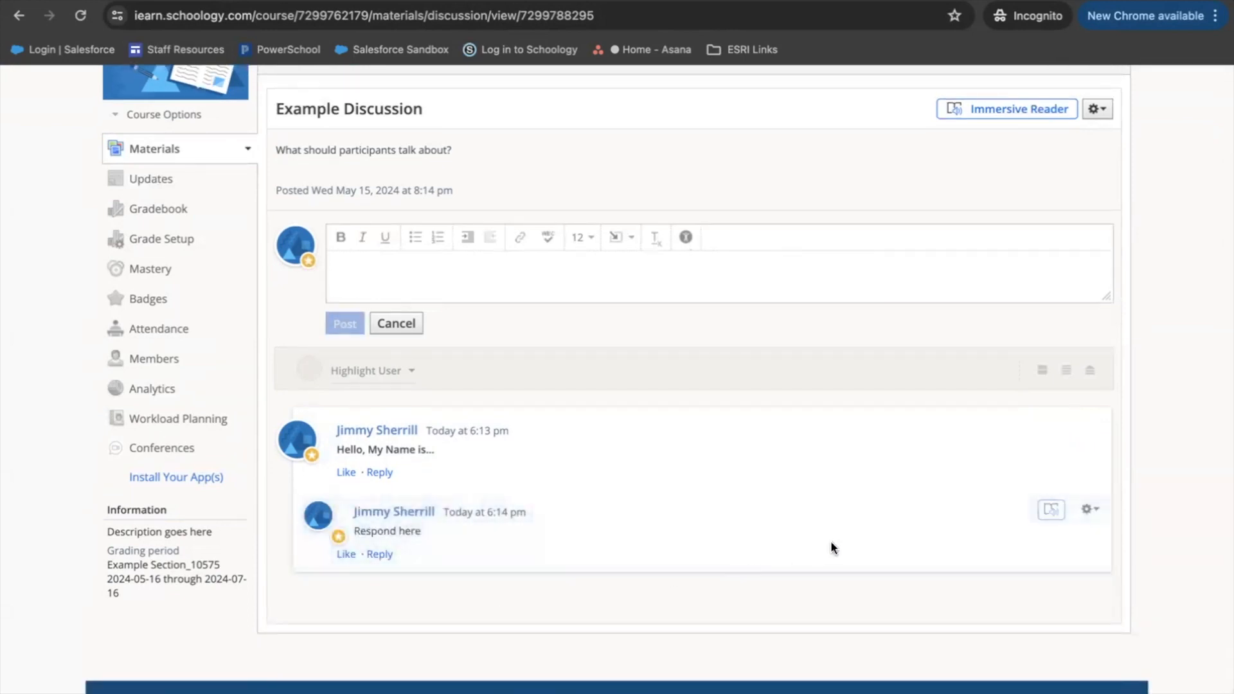
Step: Edit the posted reply to read "Respond here, please" and save it
click(1089, 509)
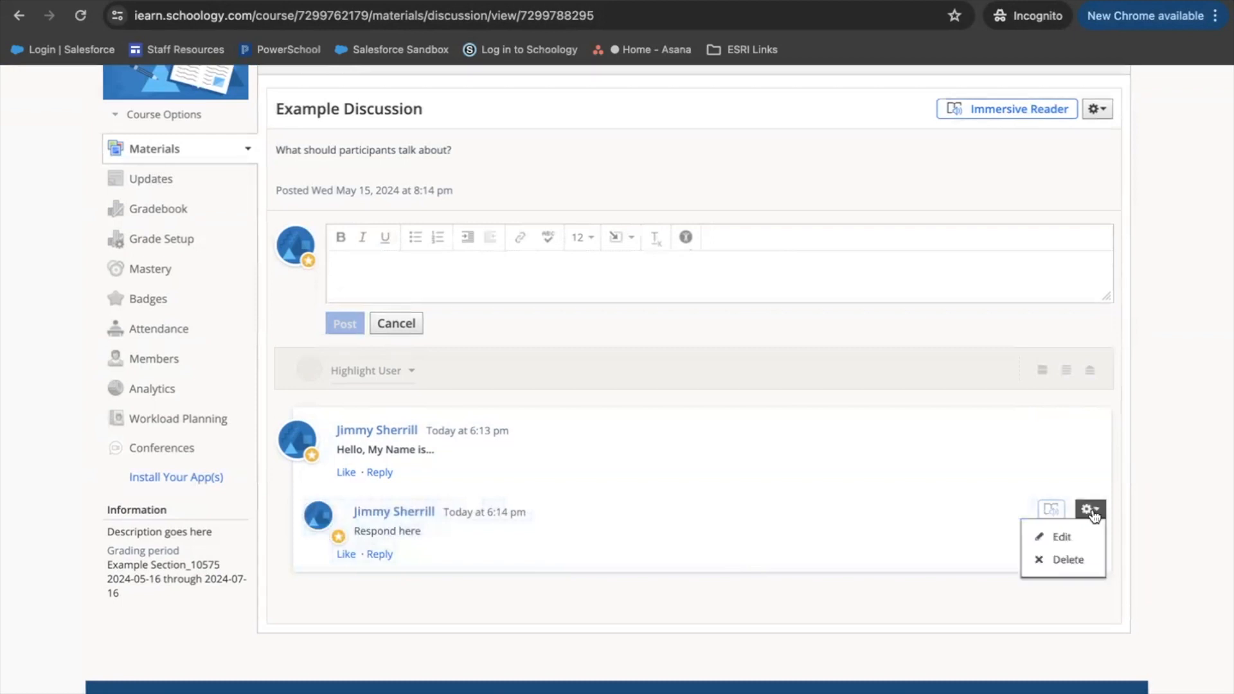
click(1058, 537)
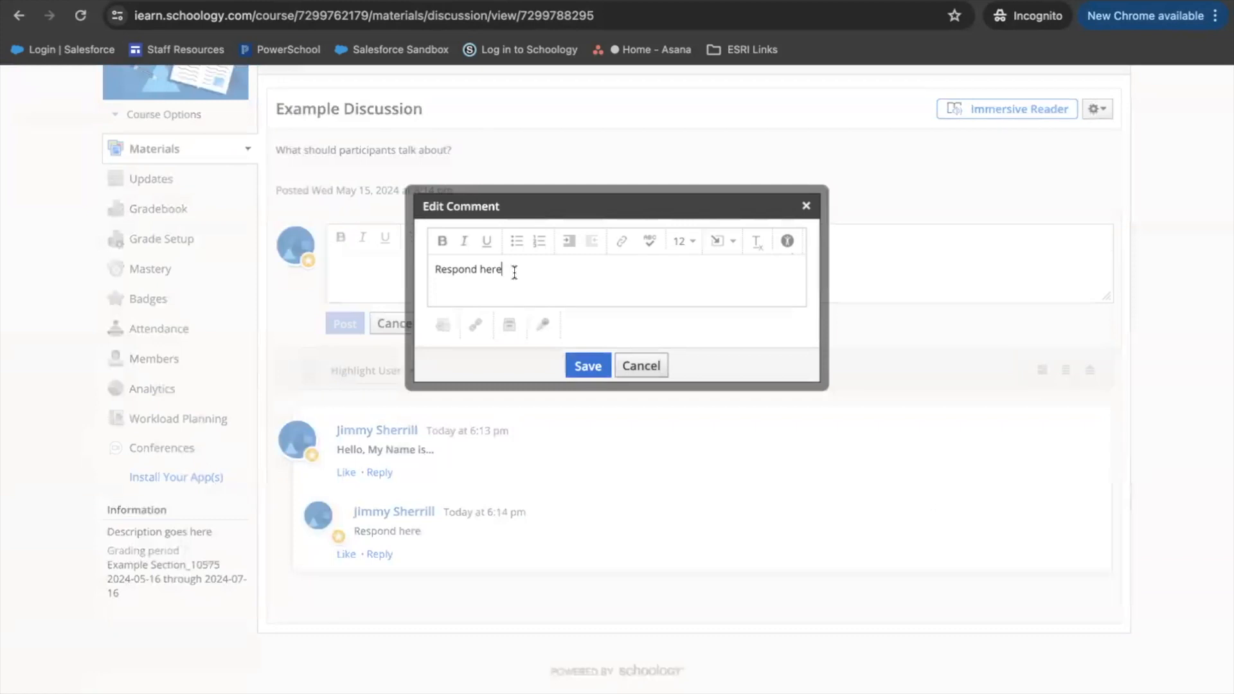
text(, please)
click(603, 363)
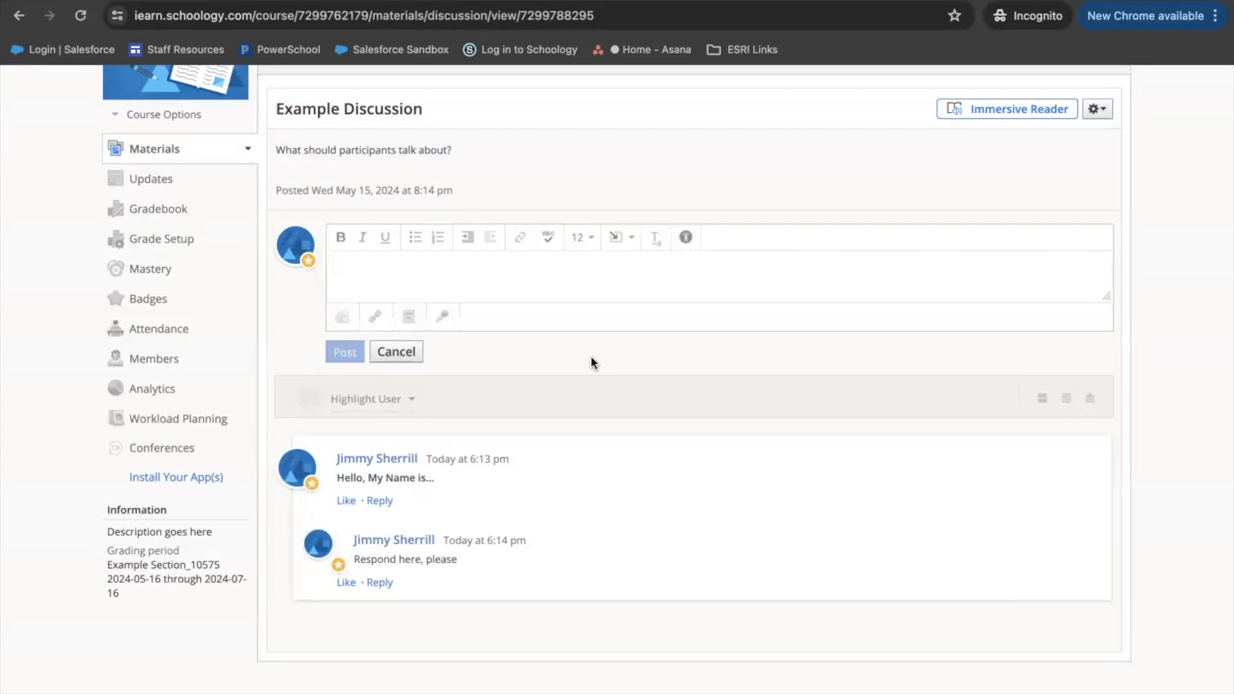
Step: Delete the "Respond here, please" reply from the discussion and confirm the deletion
click(1091, 537)
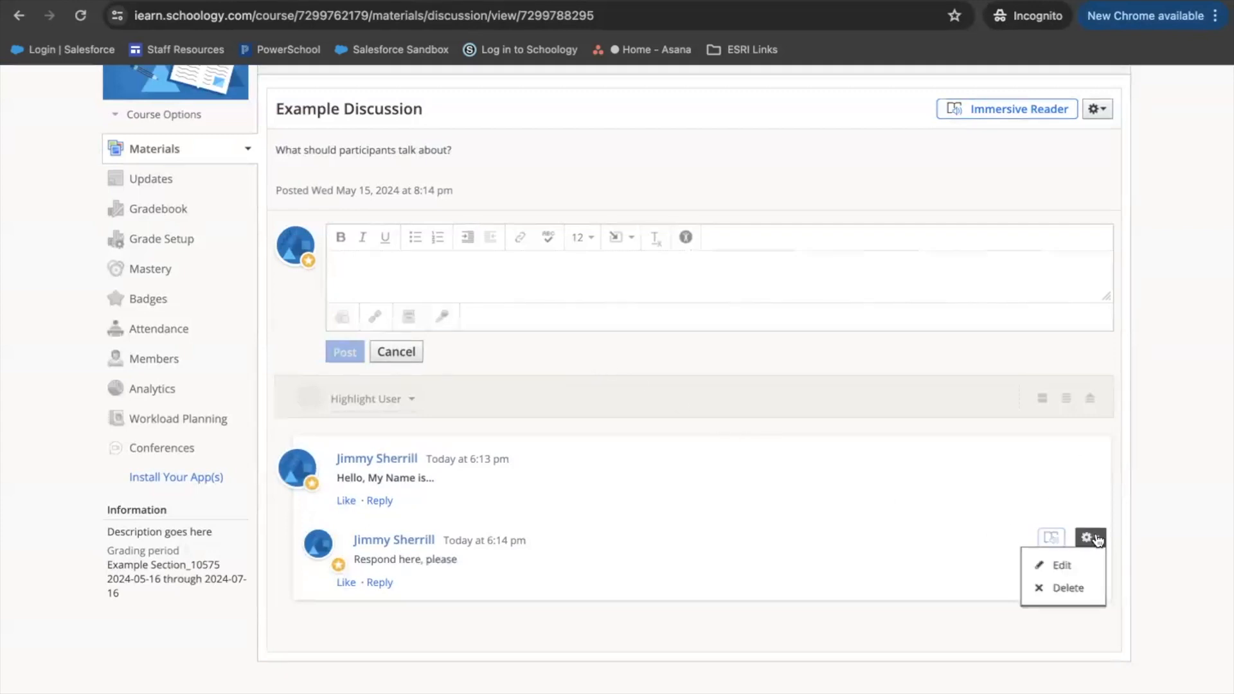
click(1069, 587)
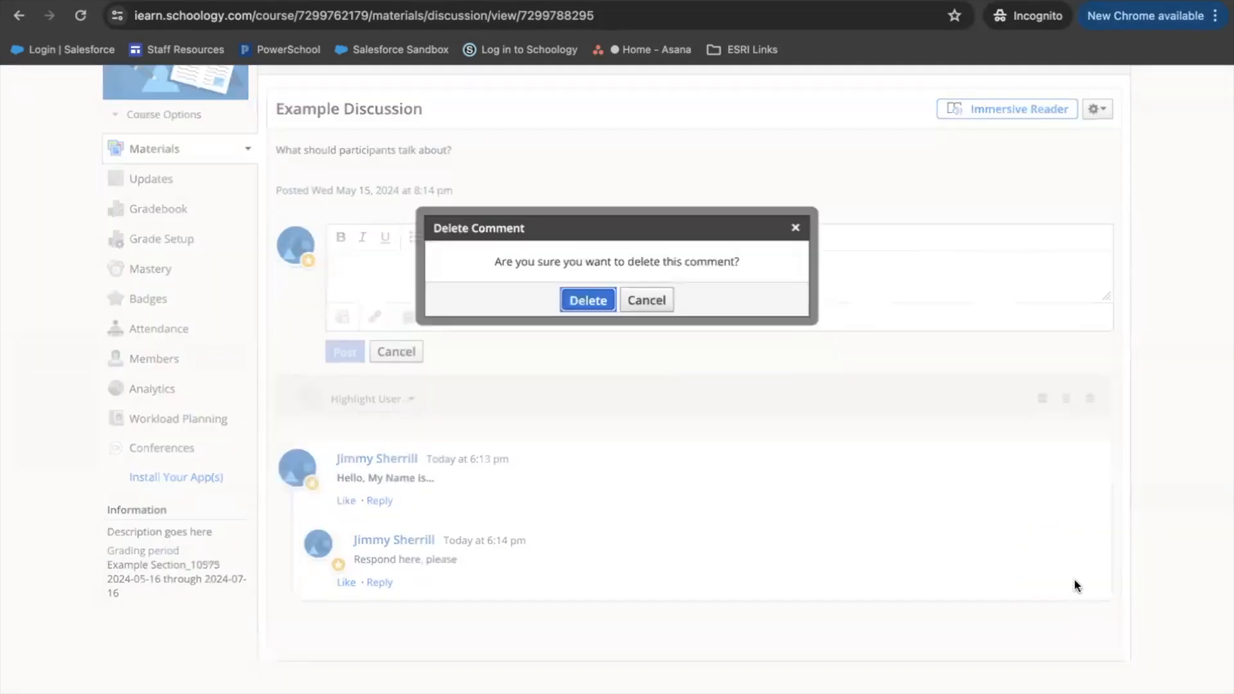
click(586, 300)
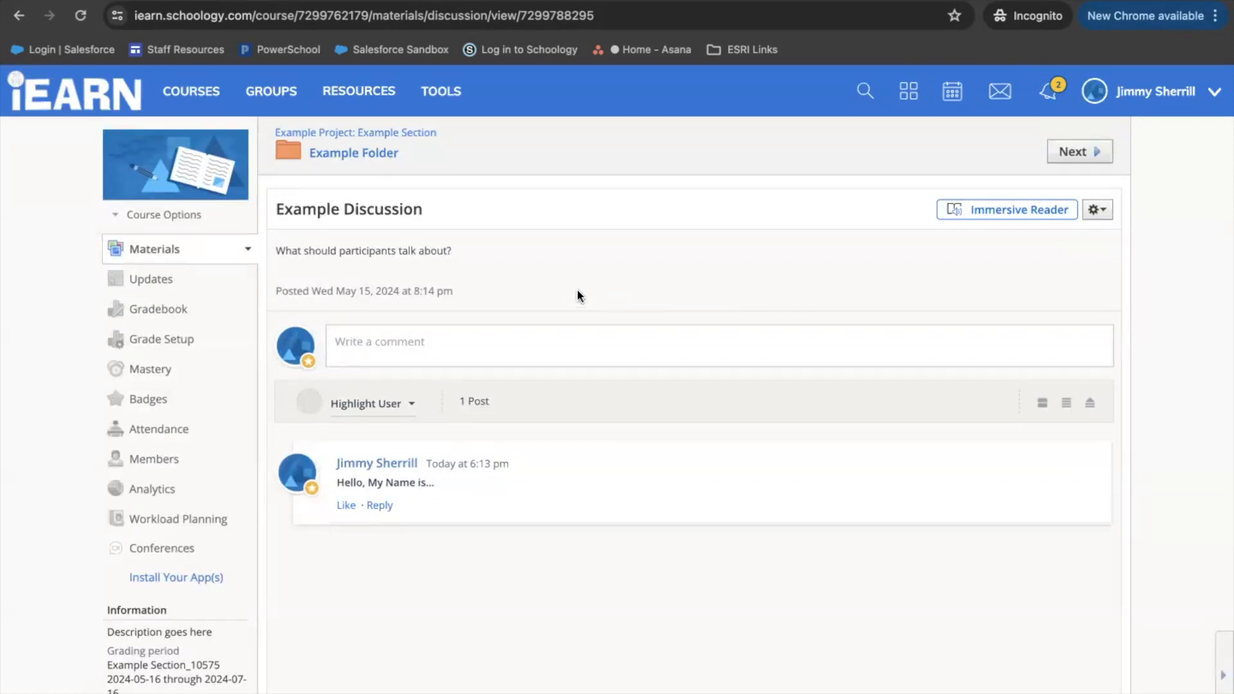
Step: Return to Example Folder, open Example Album and view its media upload options, closing them without adding files
click(352, 159)
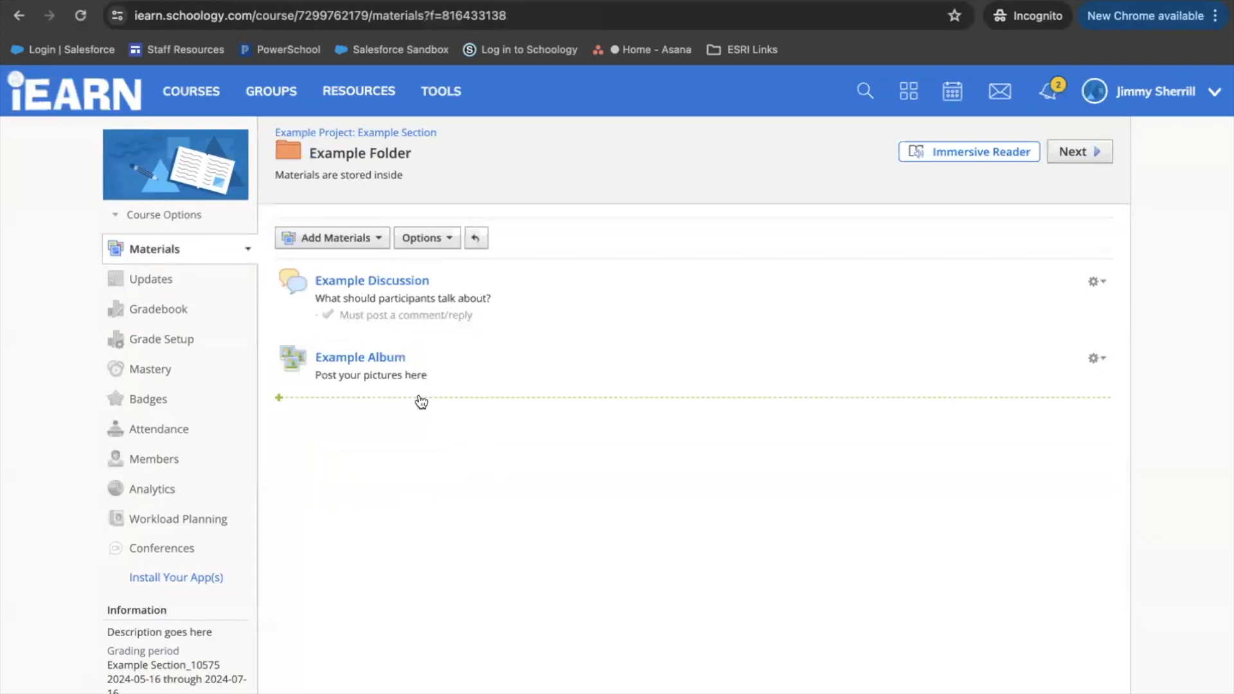
click(393, 364)
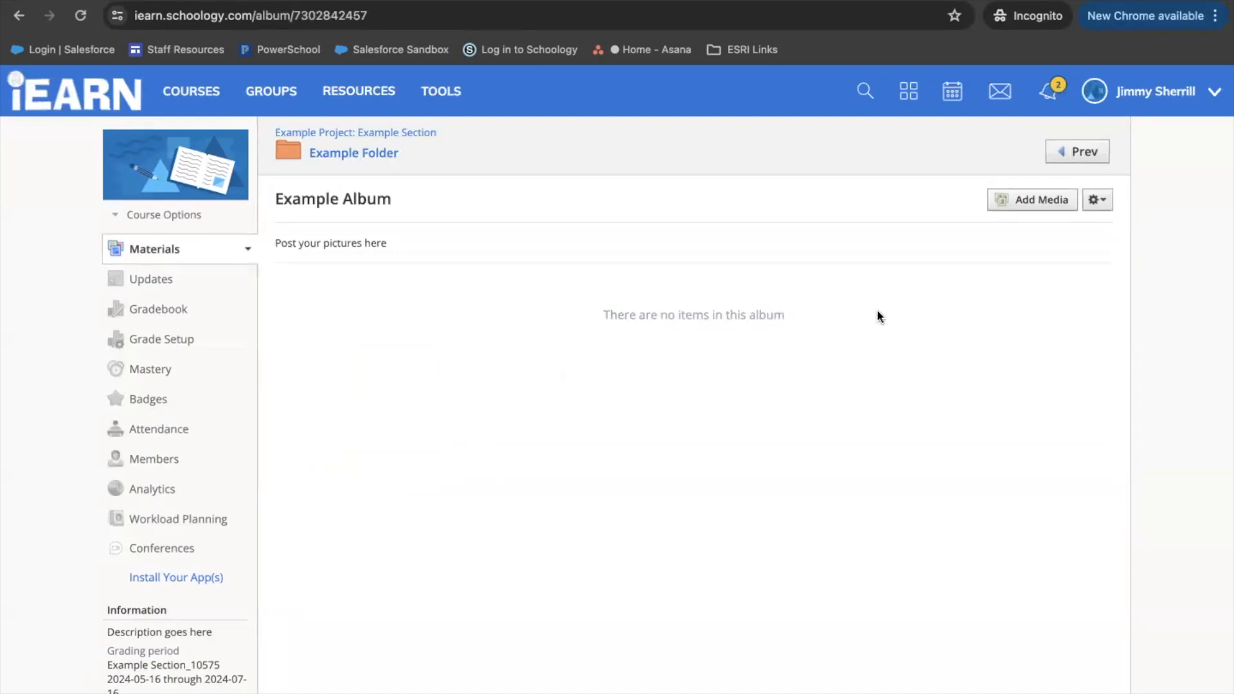
click(1039, 203)
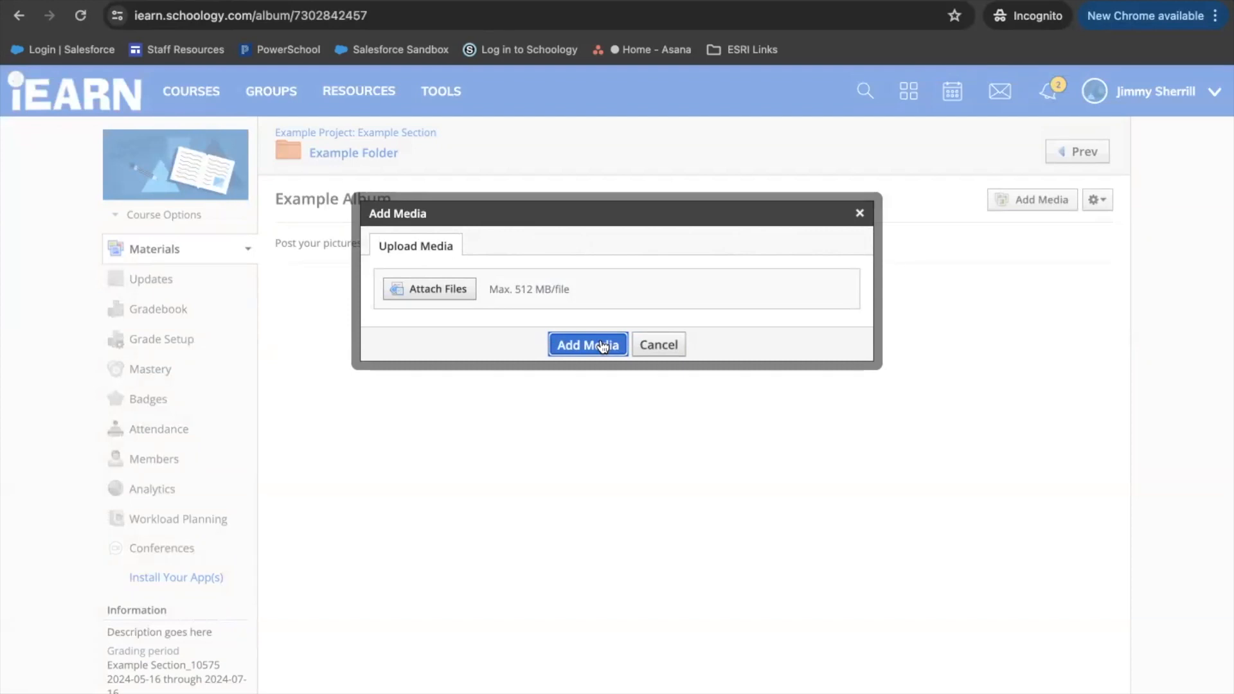
click(859, 214)
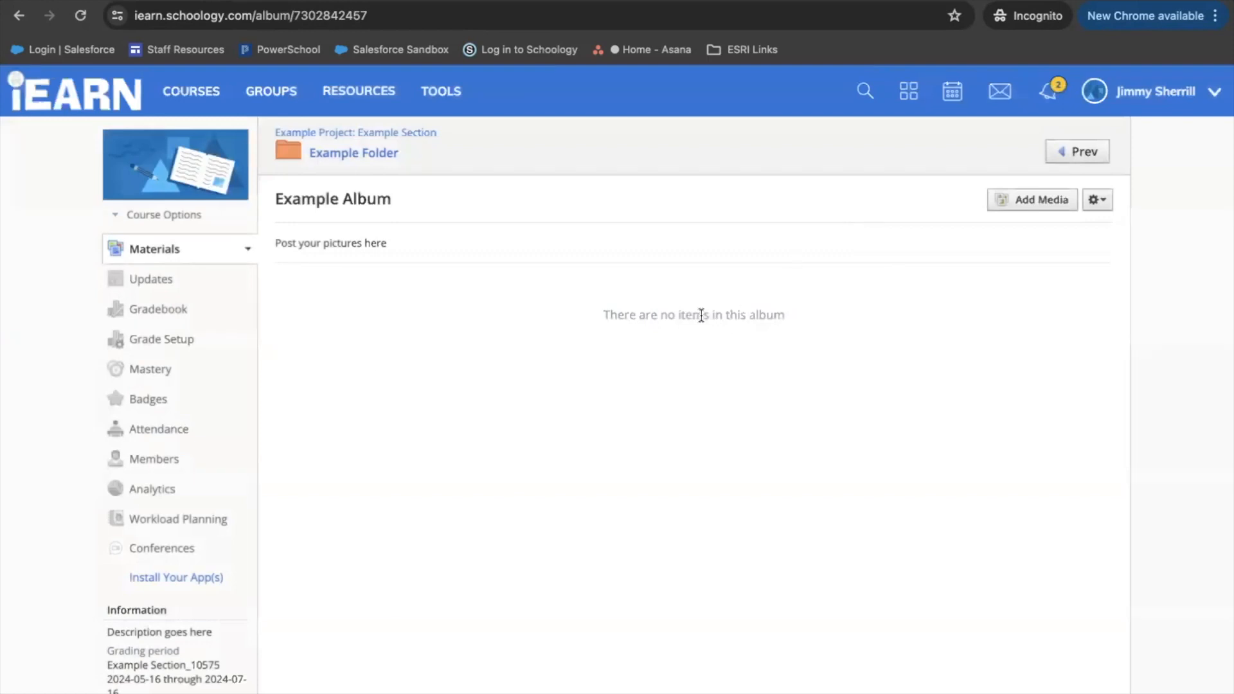